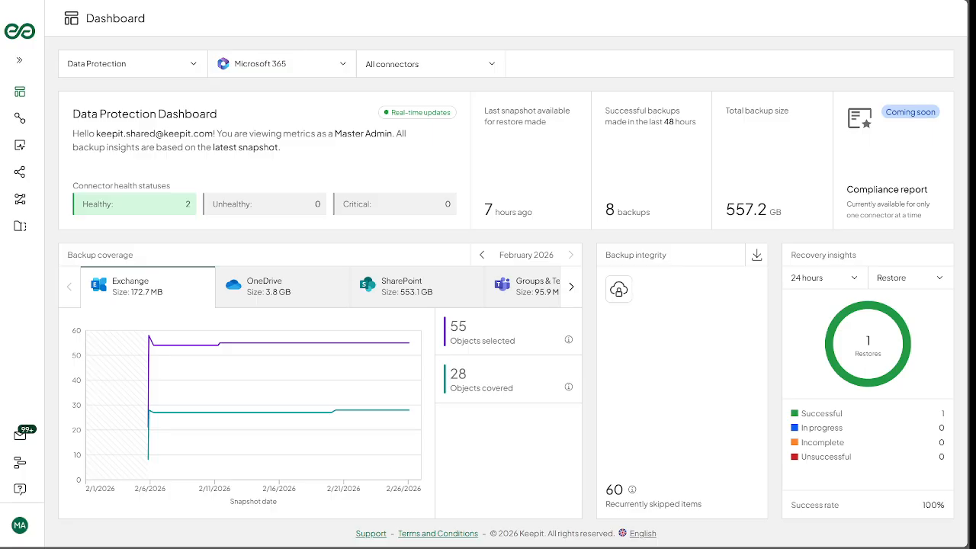
Open the account's user list and start creating a new user.
{"action": "mouse_move", "coordinate": [649, 179]}
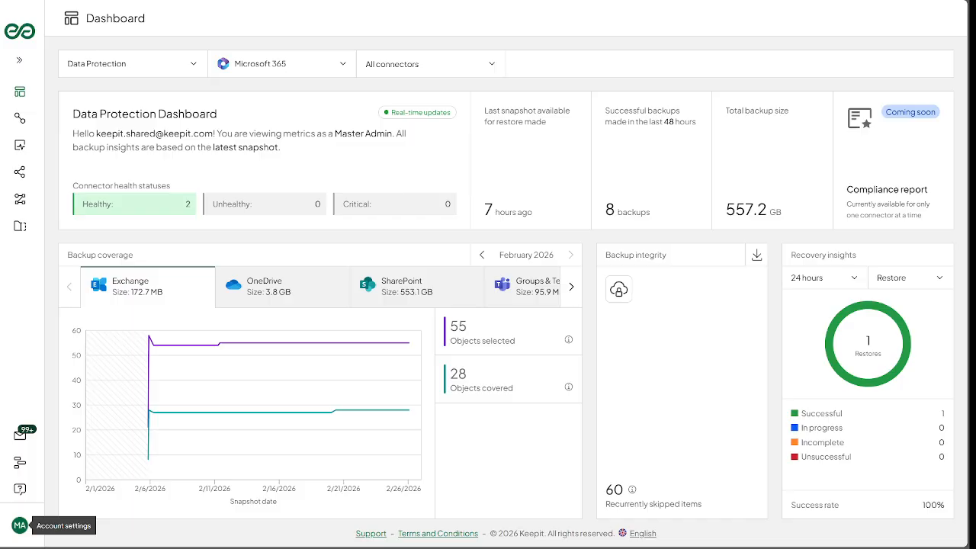
{"action": "left_click", "coordinate": [19, 524]}
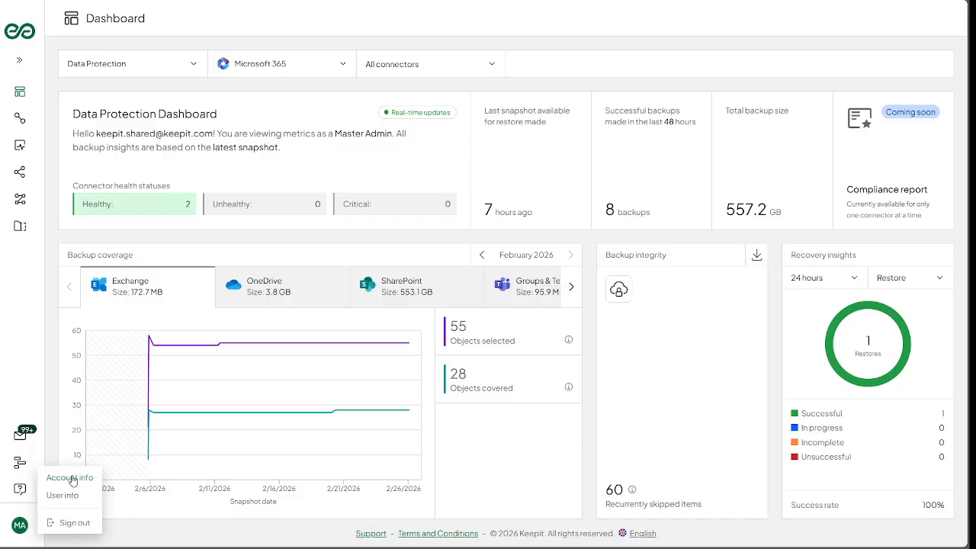
{"action": "left_click", "coordinate": [66, 478]}
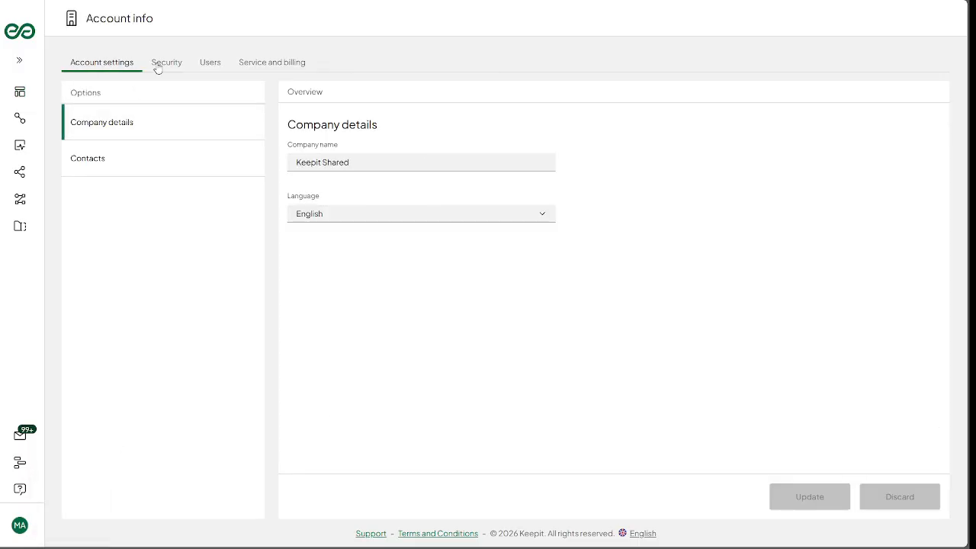
{"action": "left_click", "coordinate": [208, 68]}
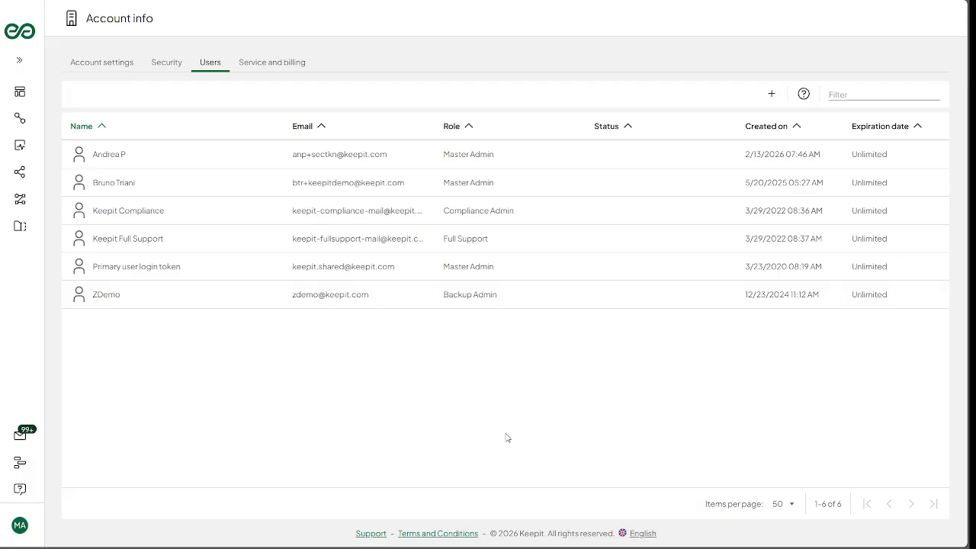
{"action": "mouse_move", "coordinate": [613, 252]}
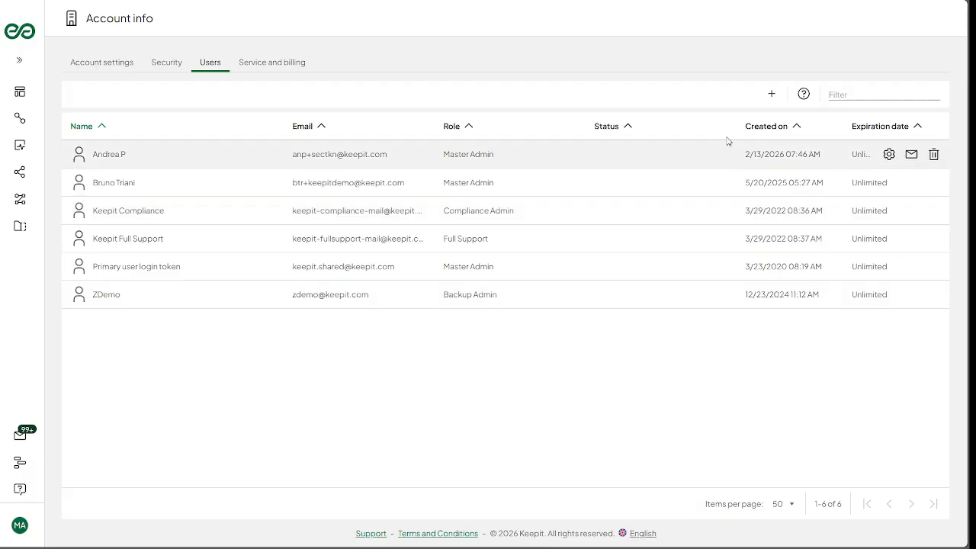
{"action": "left_click", "coordinate": [772, 96]}
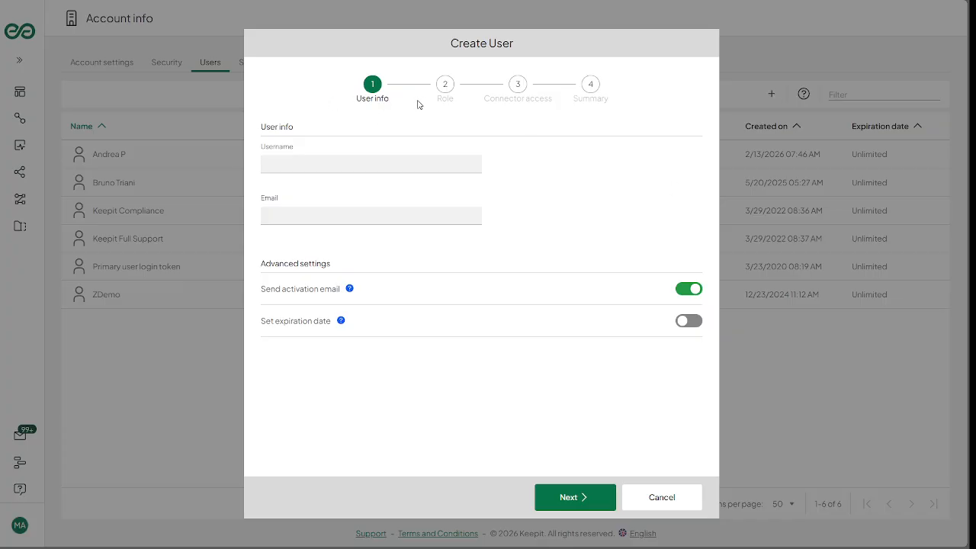
Fill in the new user's username and email, keep the activation email enabled, and continue to role assignment.
{"action": "left_click", "coordinate": [320, 168]}
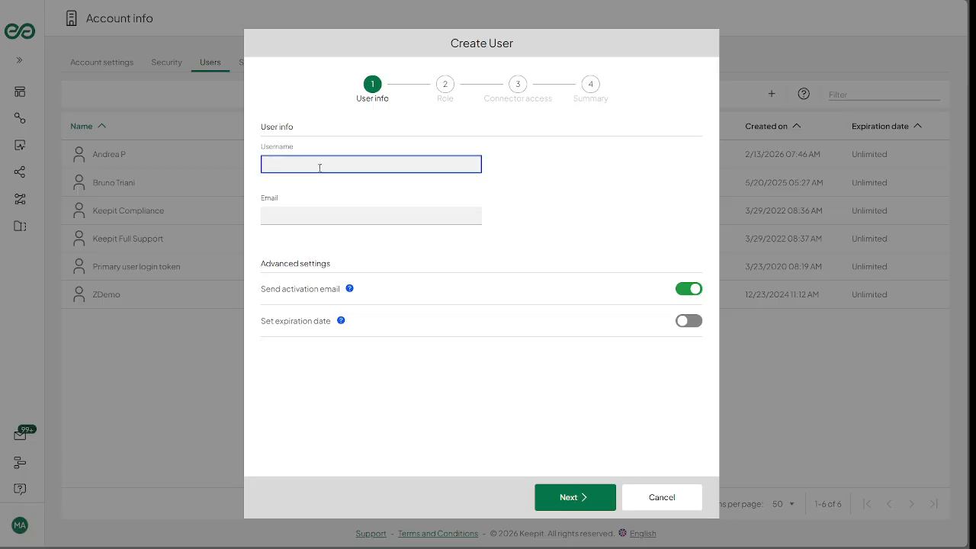
{"action": "type", "text": "dri"}
{"action": "key", "text": "Tab"}
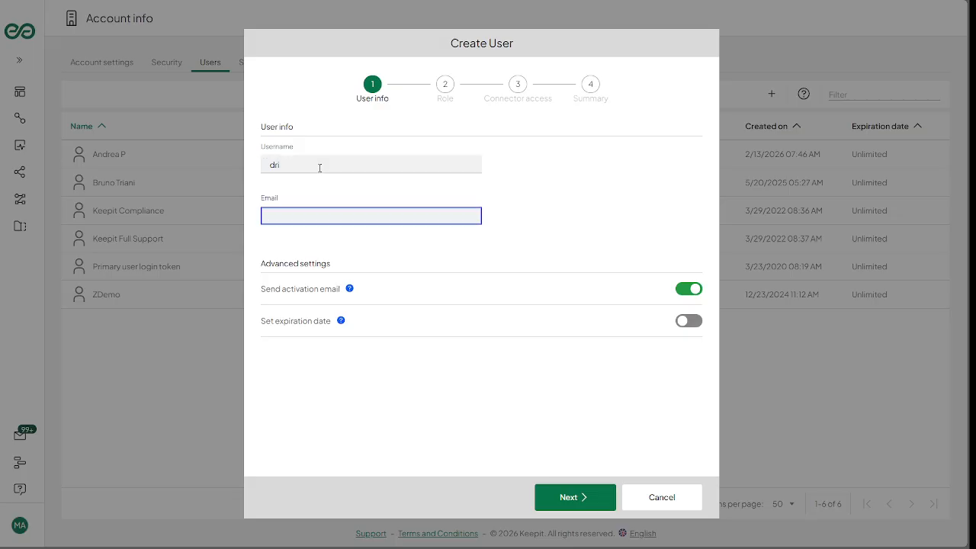
{"action": "type", "text": "dri"}
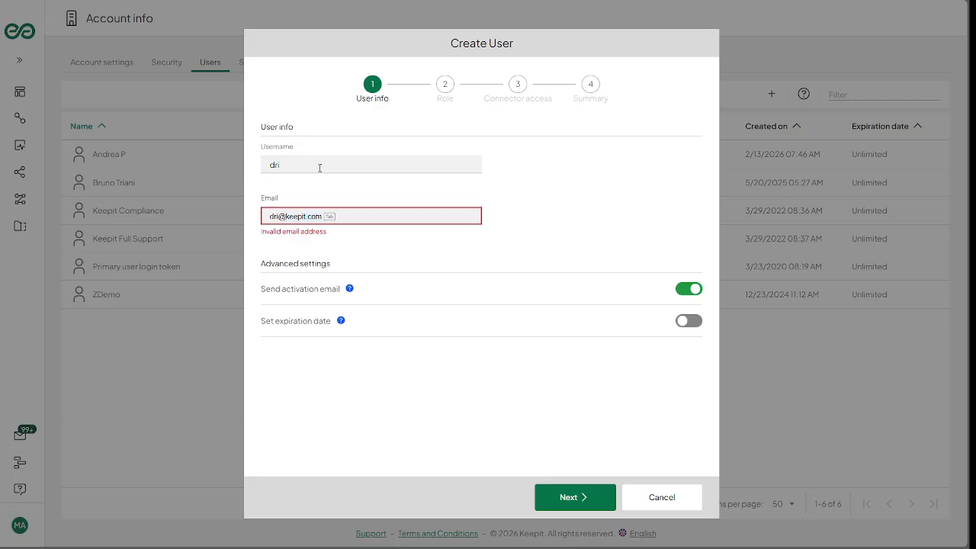
{"action": "key", "text": "Tab"}
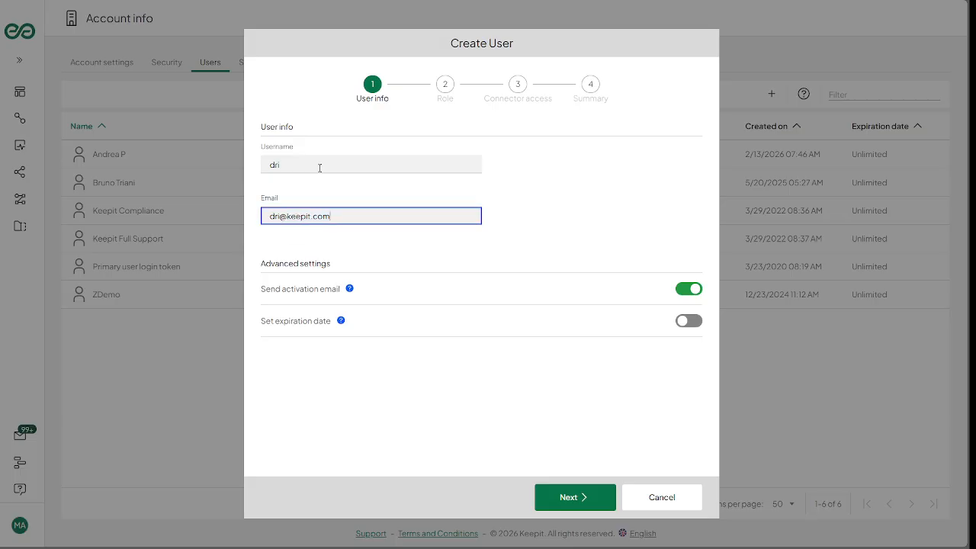
{"action": "key", "text": "Tab"}
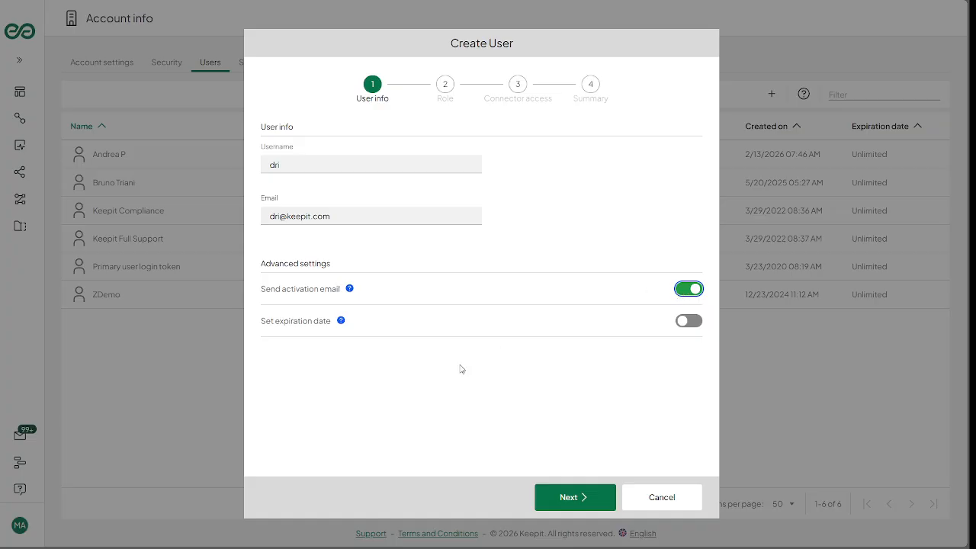
{"action": "left_click", "coordinate": [575, 500]}
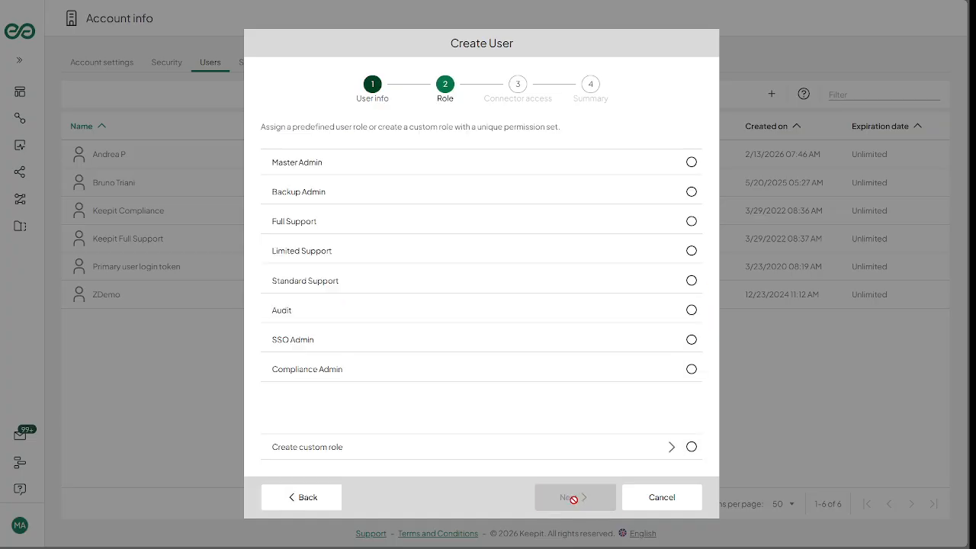
Review the full permission list of the Master Admin role and return to the role selection.
{"action": "mouse_move", "coordinate": [381, 163]}
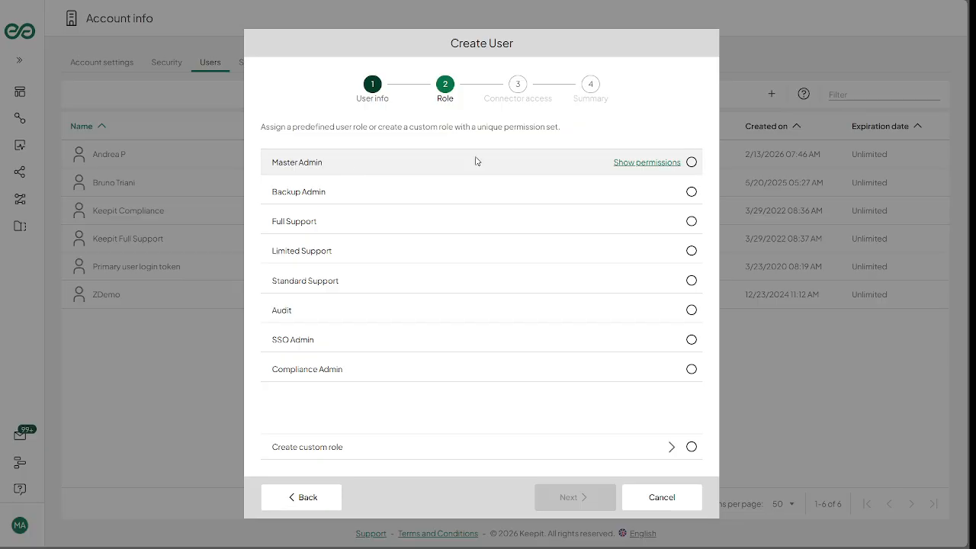
{"action": "left_click", "coordinate": [649, 164]}
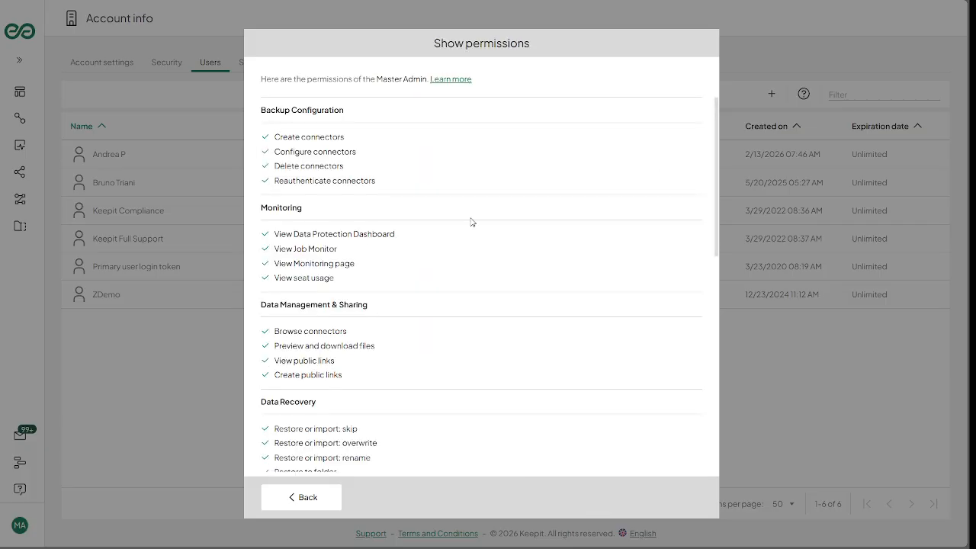
{"action": "scroll", "coordinate": [449, 234], "scroll_direction": "down", "scroll_amount": 5}
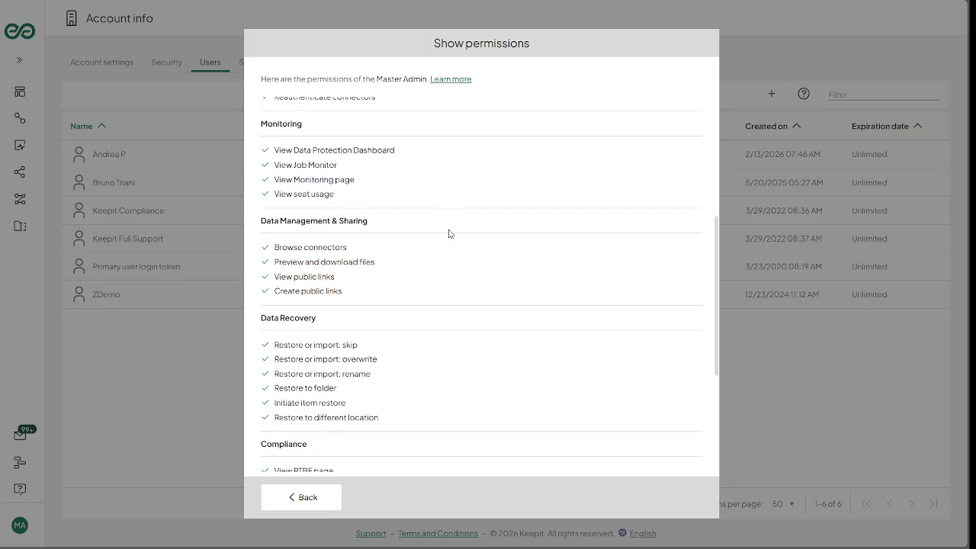
{"action": "scroll", "coordinate": [449, 233], "scroll_direction": "down", "scroll_amount": 5}
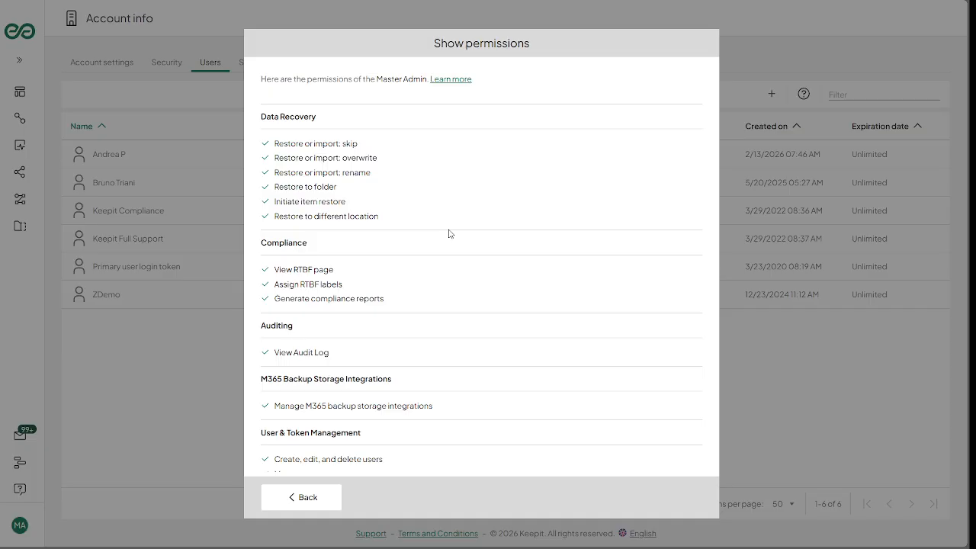
{"action": "scroll", "coordinate": [449, 233], "scroll_direction": "down", "scroll_amount": 2}
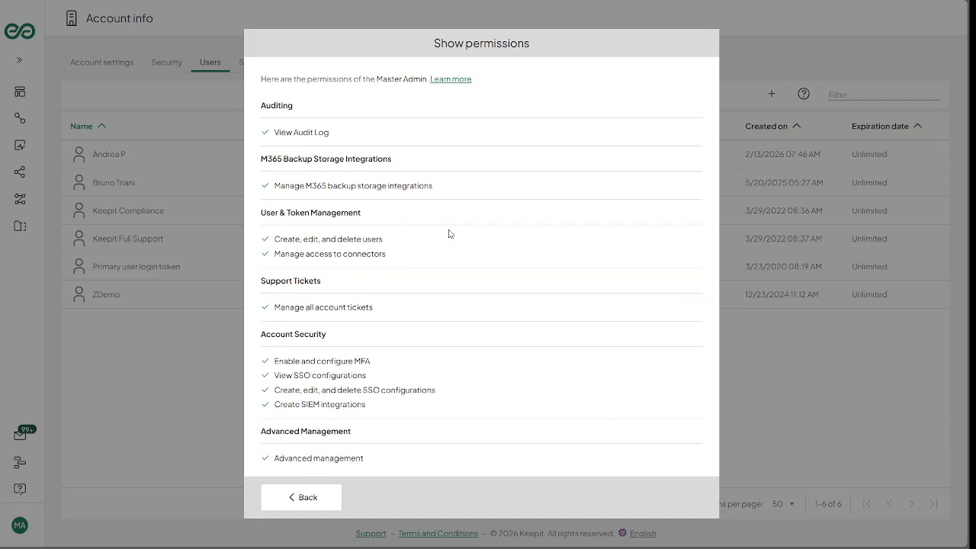
{"action": "left_click", "coordinate": [308, 498]}
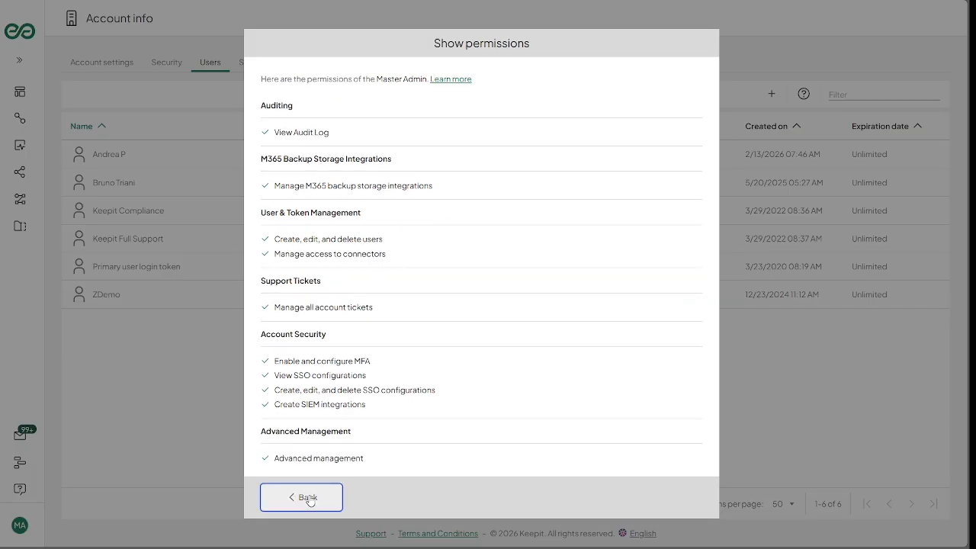
Review the full permission list of the Backup Admin role and return to the role selection.
{"action": "mouse_move", "coordinate": [308, 195]}
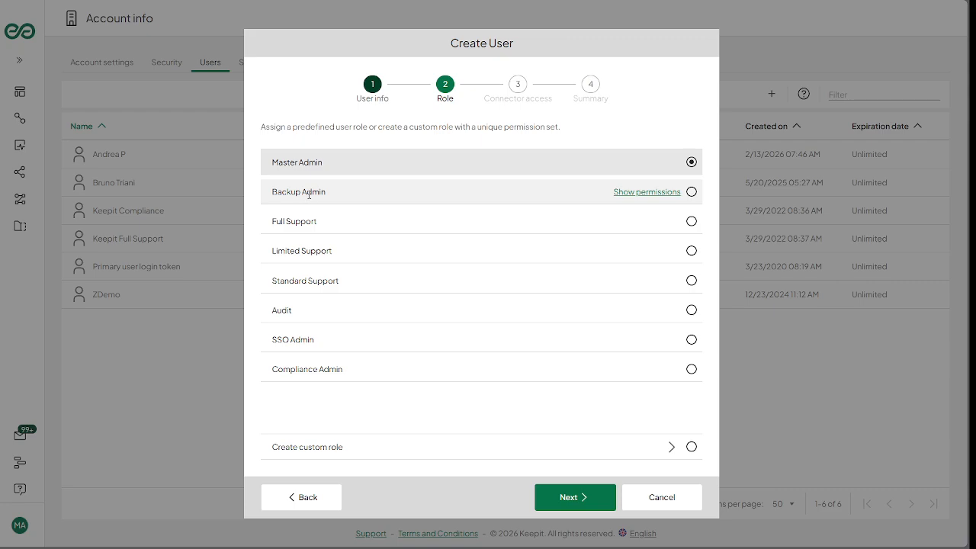
{"action": "left_click", "coordinate": [660, 198]}
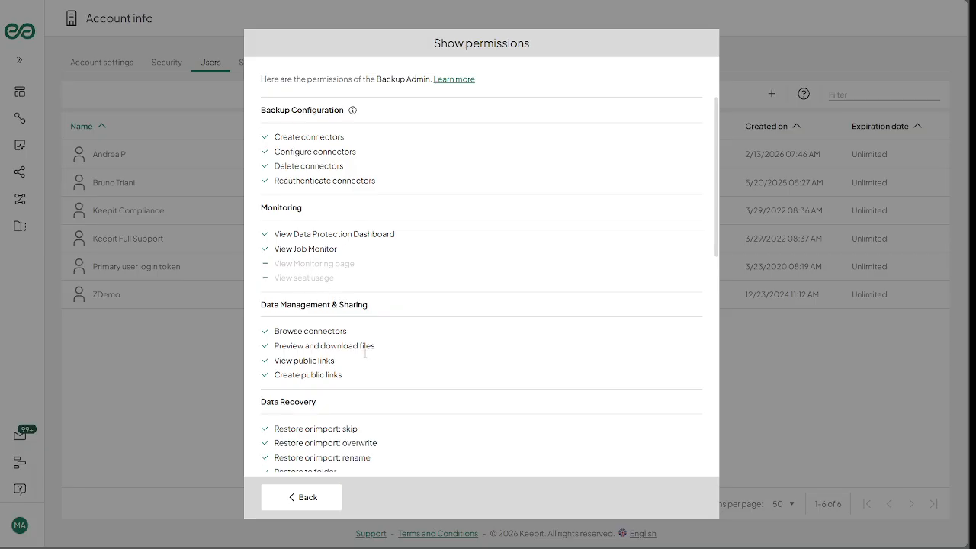
{"action": "scroll", "coordinate": [398, 386], "scroll_direction": "down", "scroll_amount": 1}
{"action": "scroll", "coordinate": [398, 386], "scroll_direction": "down", "scroll_amount": 2}
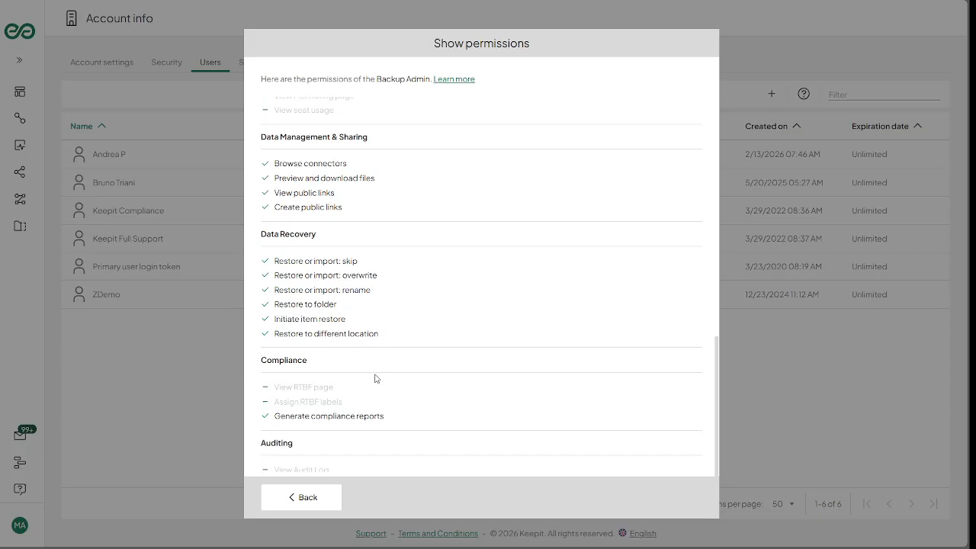
{"action": "scroll", "coordinate": [378, 379], "scroll_direction": "down", "scroll_amount": 1}
{"action": "scroll", "coordinate": [366, 370], "scroll_direction": "down", "scroll_amount": 1}
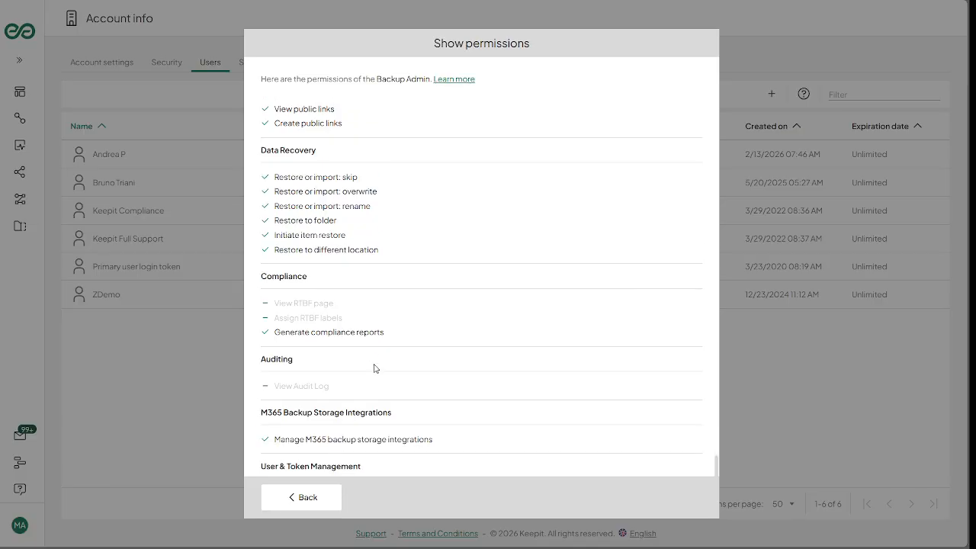
{"action": "scroll", "coordinate": [414, 357], "scroll_direction": "down", "scroll_amount": 3}
{"action": "scroll", "coordinate": [414, 358], "scroll_direction": "down", "scroll_amount": 4}
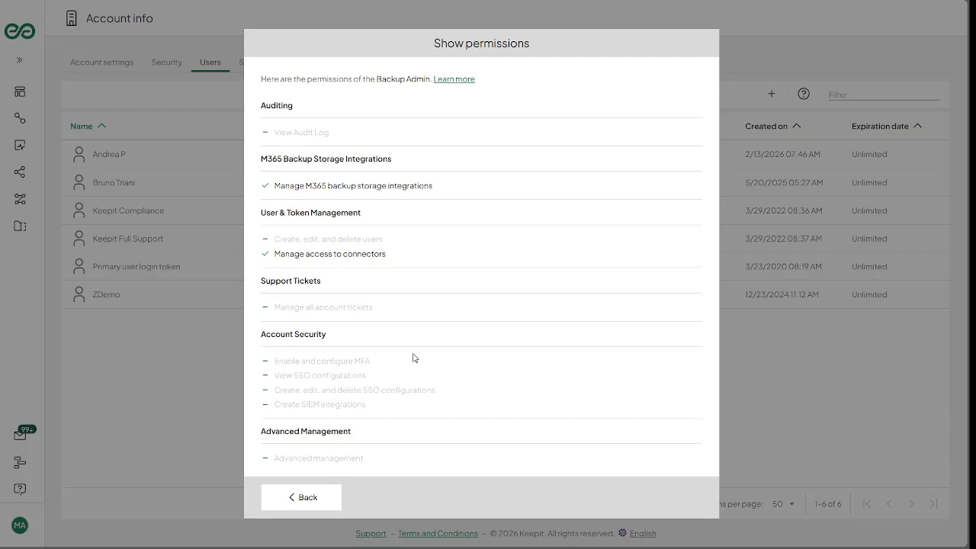
{"action": "left_click", "coordinate": [318, 501]}
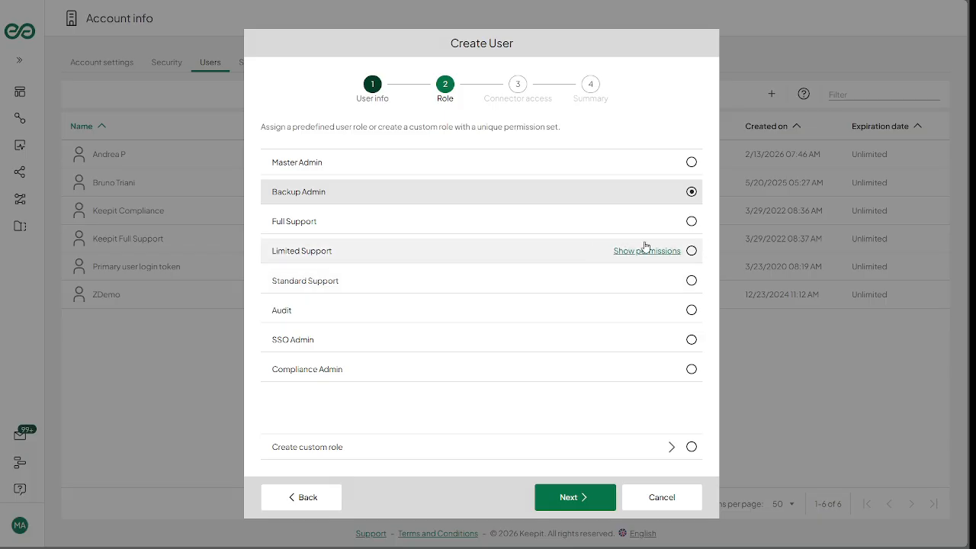
Review the permissions of the Limited Support role and return to the role selection.
{"action": "left_click", "coordinate": [653, 254]}
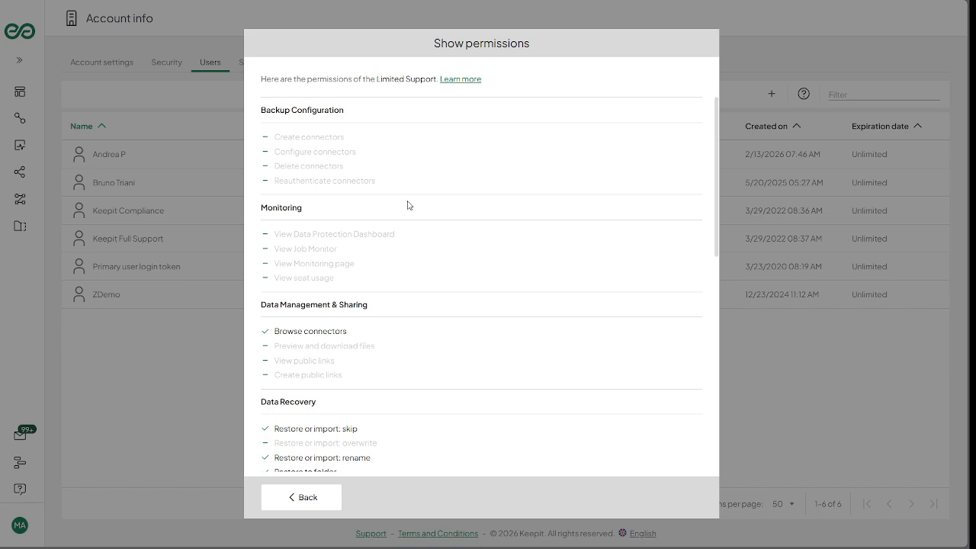
{"action": "scroll", "coordinate": [408, 205], "scroll_direction": "down", "scroll_amount": 1}
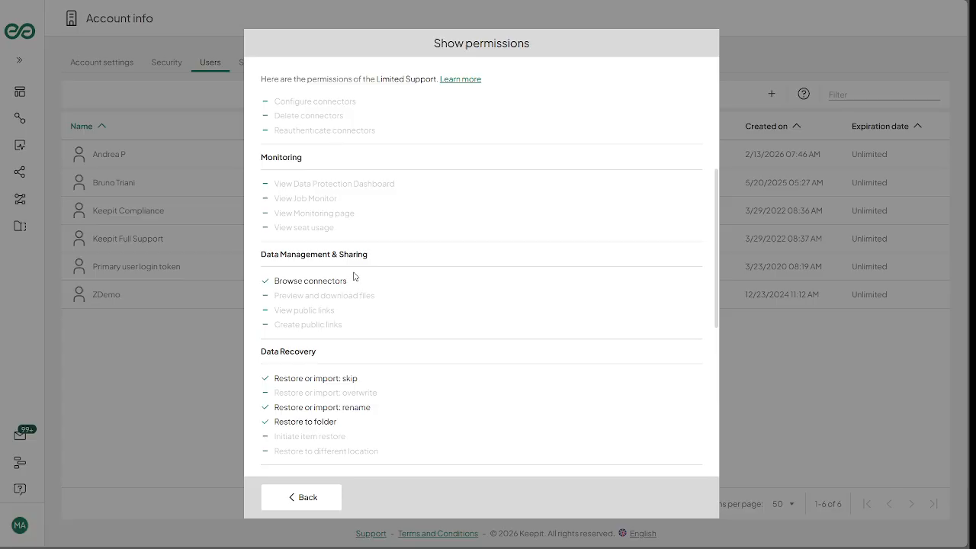
{"action": "scroll", "coordinate": [476, 312], "scroll_direction": "down", "scroll_amount": 5}
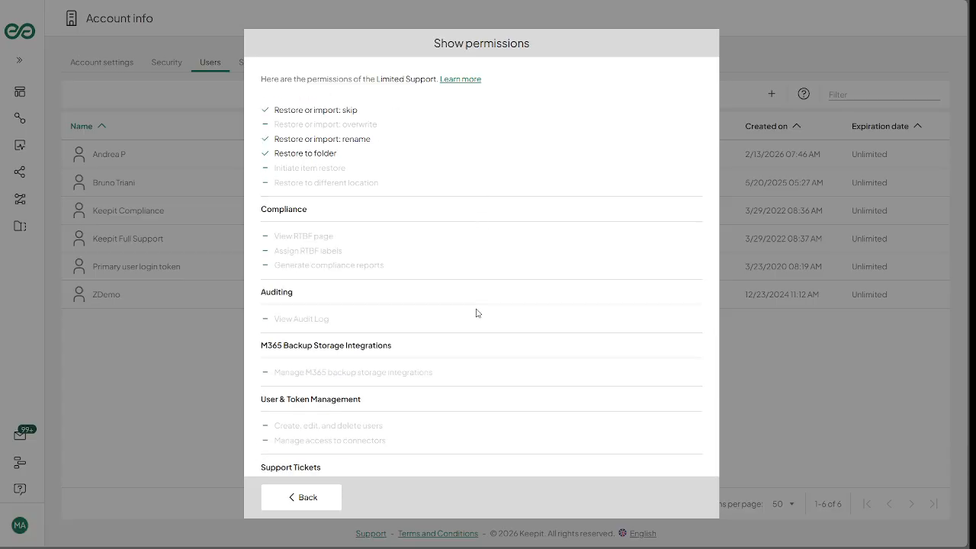
{"action": "scroll", "coordinate": [477, 312], "scroll_direction": "down", "scroll_amount": 4}
{"action": "scroll", "coordinate": [477, 313], "scroll_direction": "up", "scroll_amount": 10}
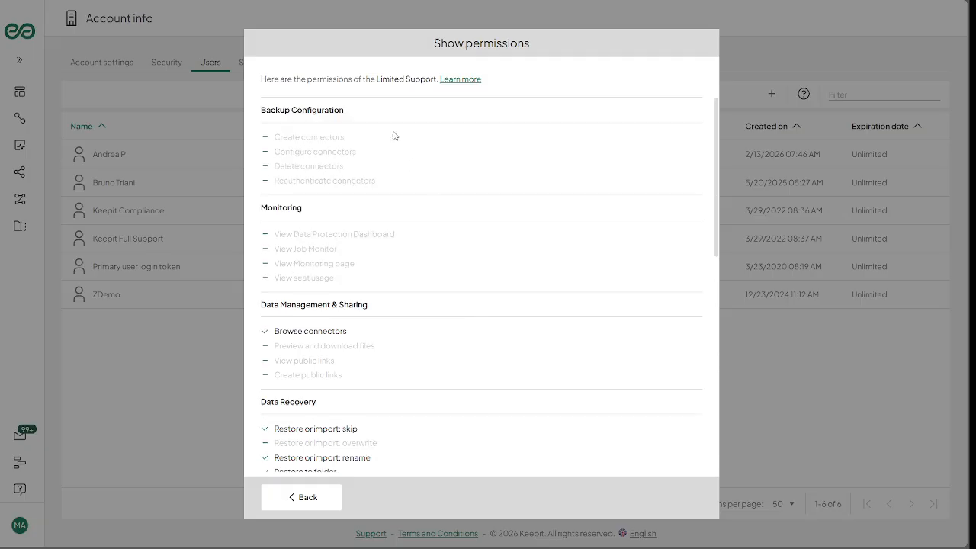
{"action": "scroll", "coordinate": [406, 293], "scroll_direction": "down", "scroll_amount": 1}
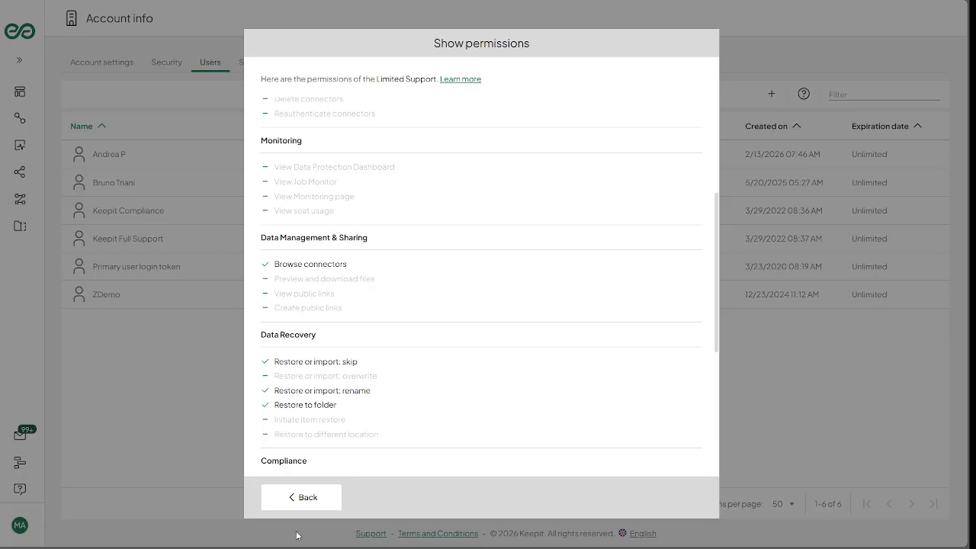
{"action": "left_click", "coordinate": [300, 499]}
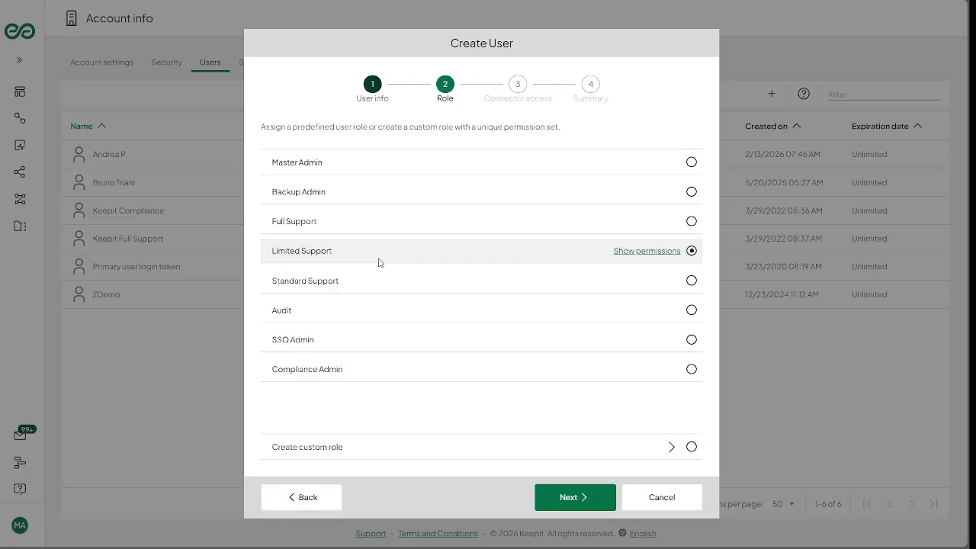
Select the Master Admin role, check its connector access, and go back to the role selection.
{"action": "left_click", "coordinate": [691, 163]}
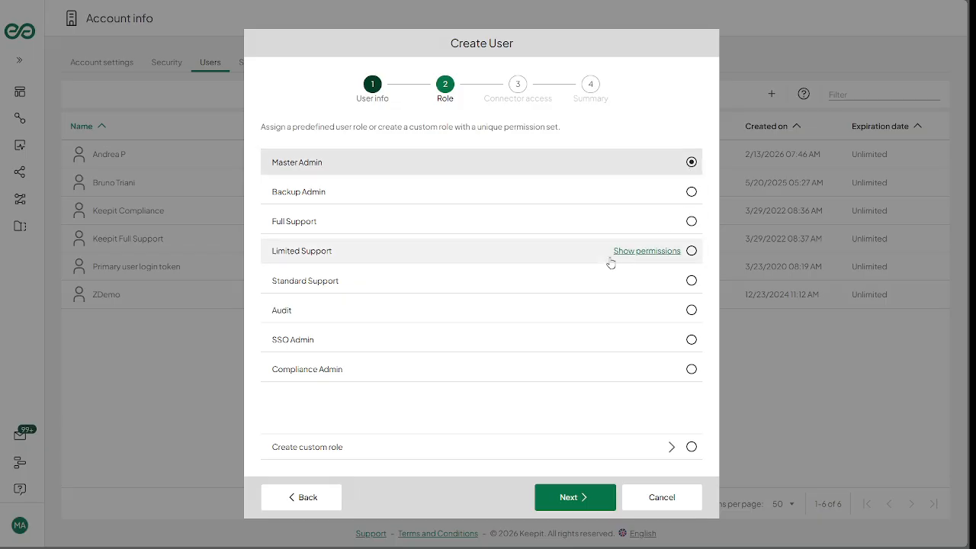
{"action": "left_click", "coordinate": [572, 498]}
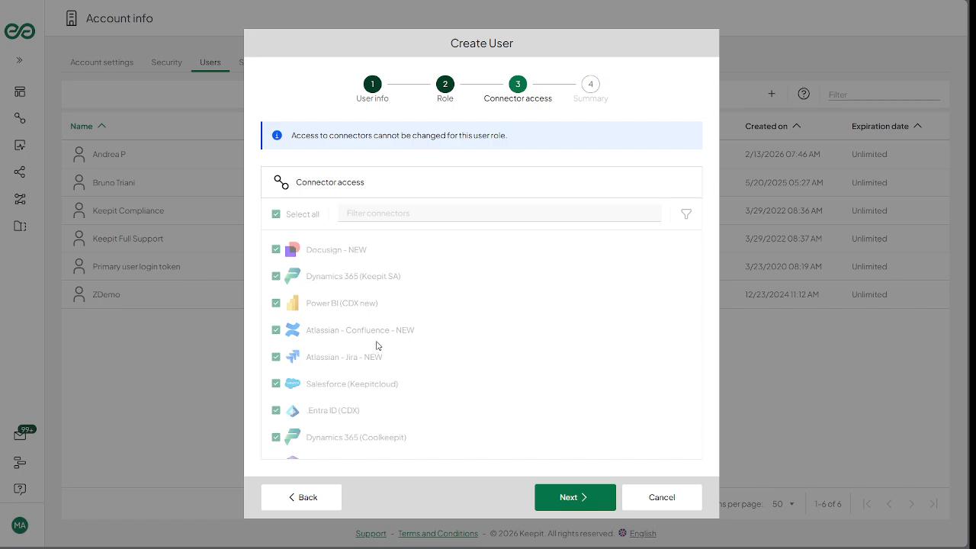
{"action": "left_click", "coordinate": [309, 498]}
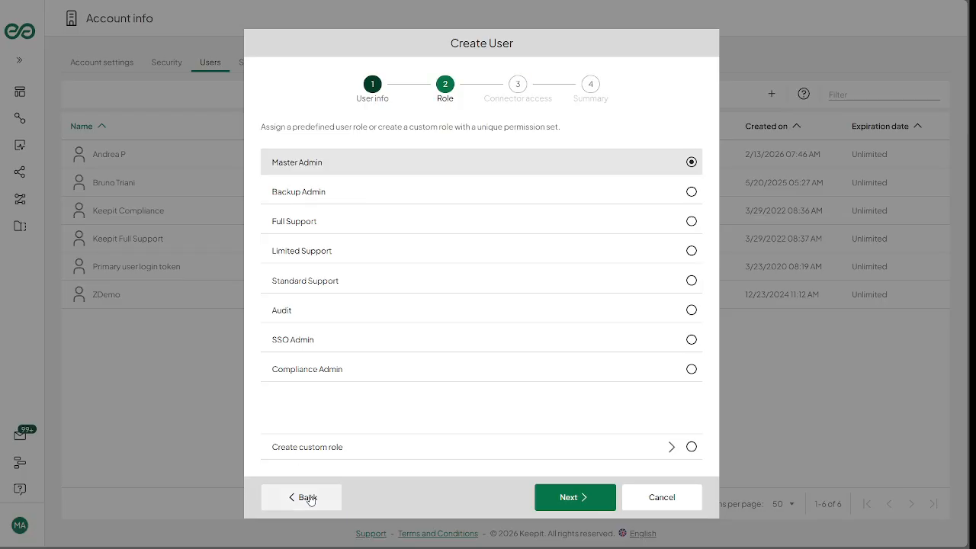
Assign the Backup Admin role to the new user and continue to the connector access settings.
{"action": "left_click", "coordinate": [691, 193]}
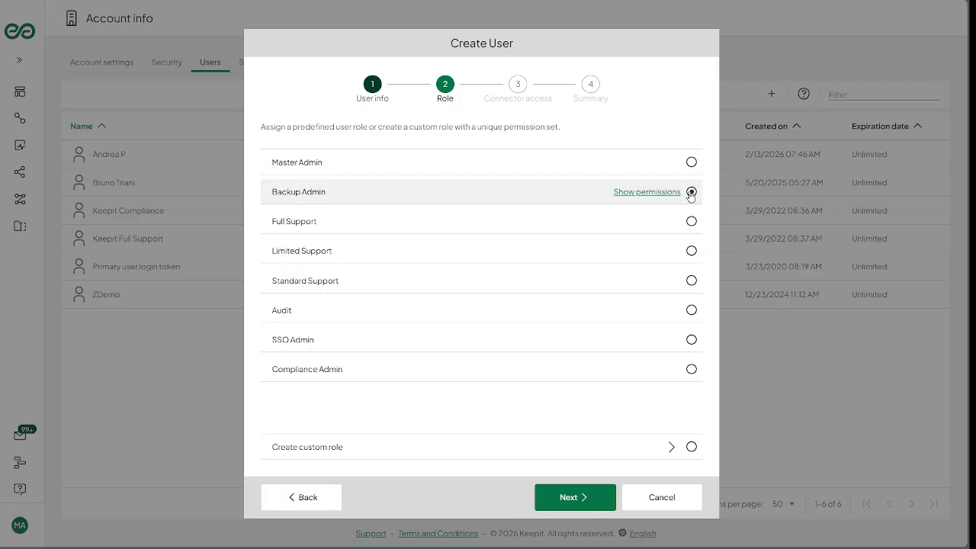
{"action": "left_click", "coordinate": [571, 501]}
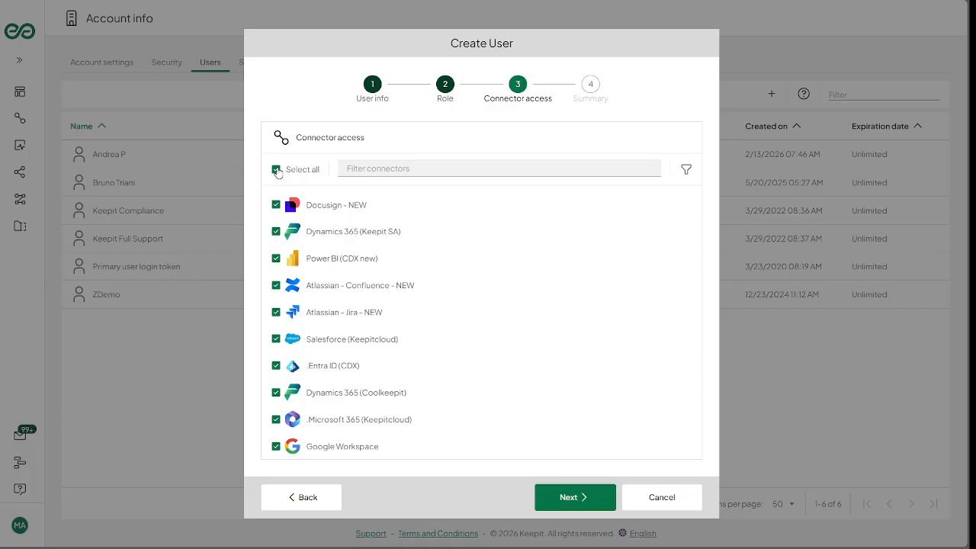
Limit the new user's connector access to .Entra ID (CDX) and .Microsoft 365 (Keepitcloud), and create the user.
{"action": "left_click", "coordinate": [277, 170]}
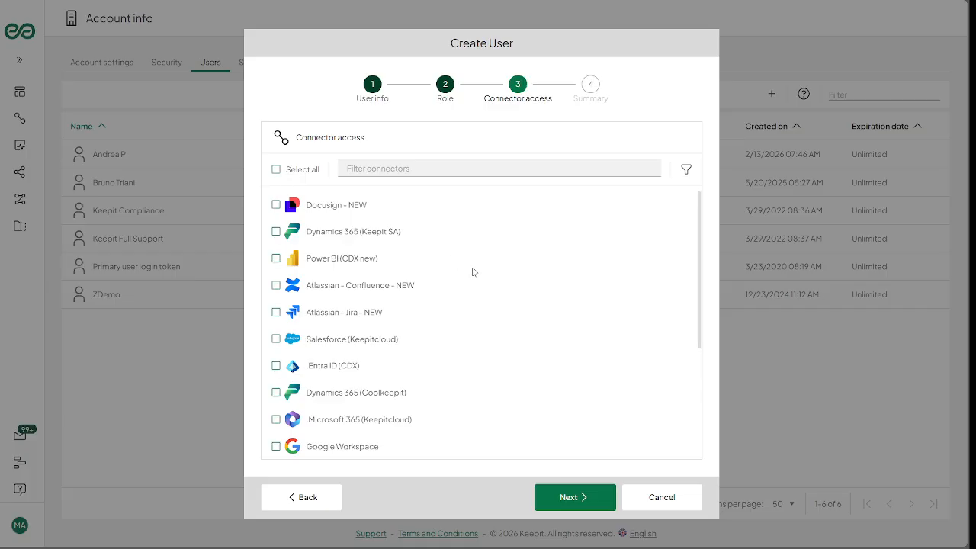
{"action": "left_click", "coordinate": [276, 366]}
{"action": "left_click", "coordinate": [276, 419]}
{"action": "scroll", "coordinate": [539, 324], "scroll_direction": "down", "scroll_amount": 1}
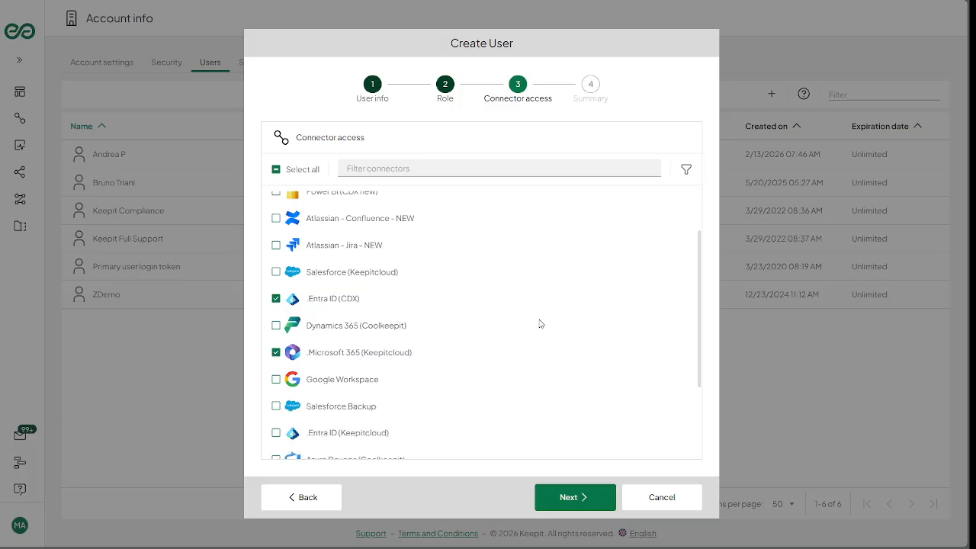
{"action": "left_click", "coordinate": [569, 502]}
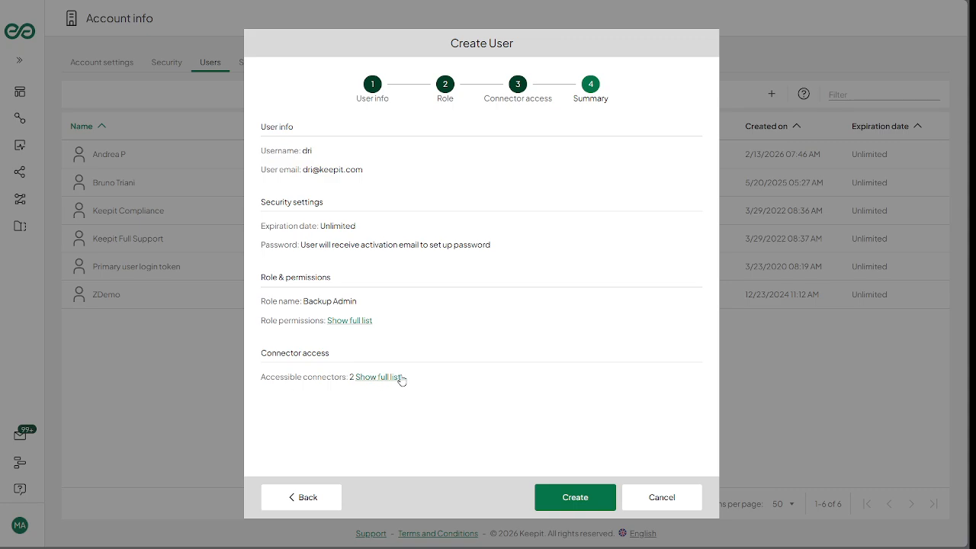
{"action": "left_click", "coordinate": [571, 497]}
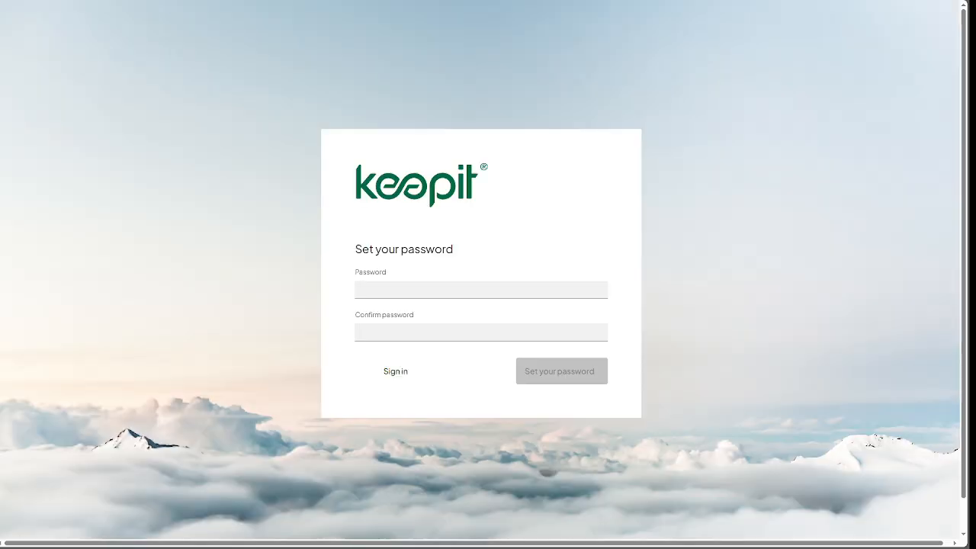
Enter and confirm the new user's account password, submit it, and dismiss the confirmation.
{"action": "left_click", "coordinate": [431, 292]}
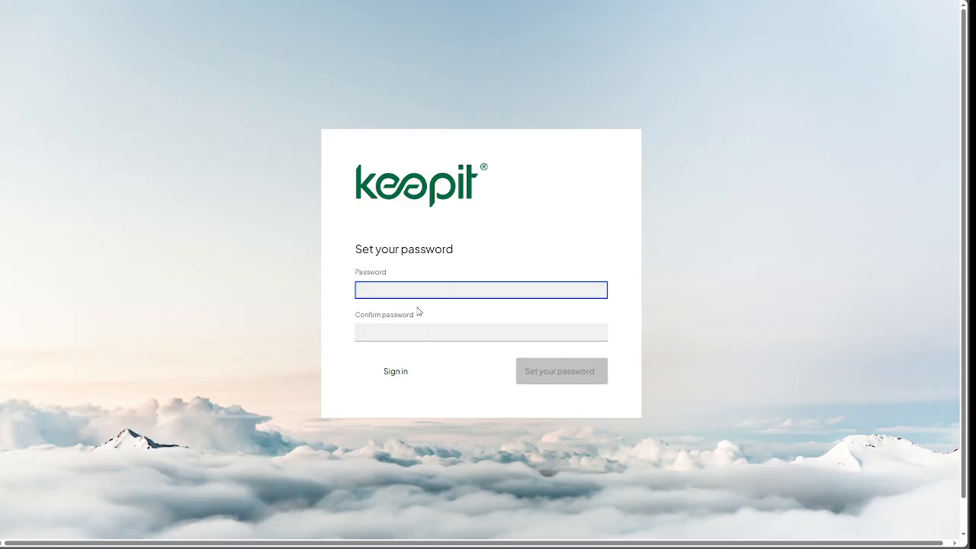
{"action": "left_click", "coordinate": [414, 338]}
{"action": "left_click", "coordinate": [413, 334]}
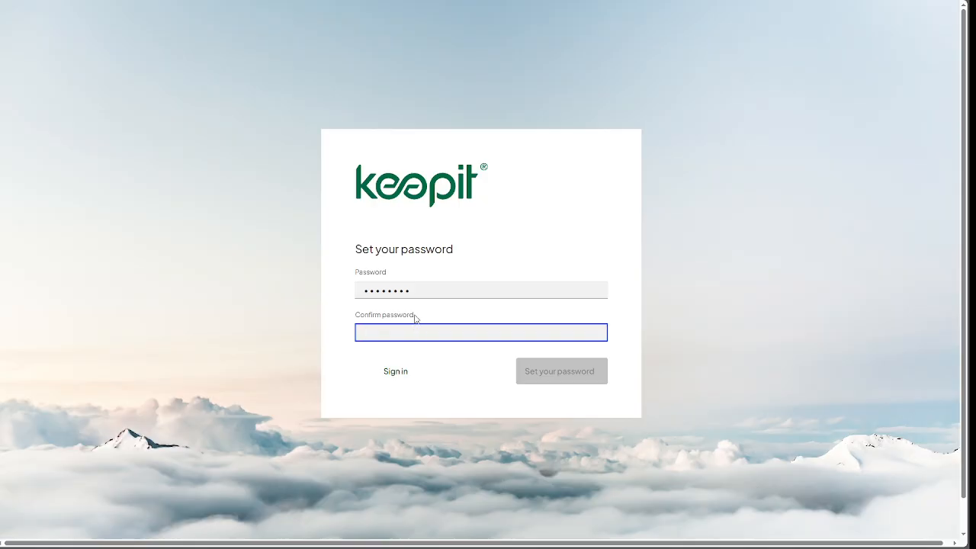
{"action": "type", "text": "•"}
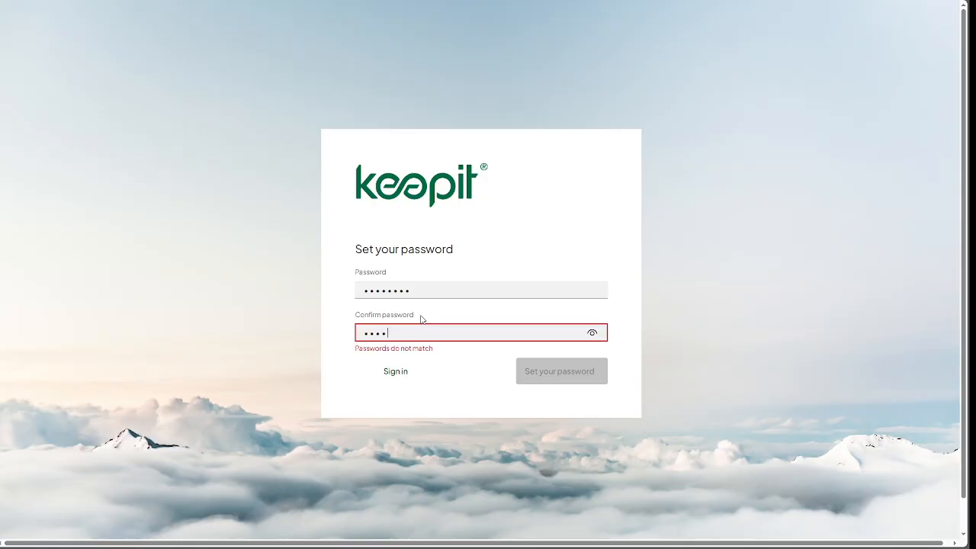
{"action": "type", "text": "•••••••"}
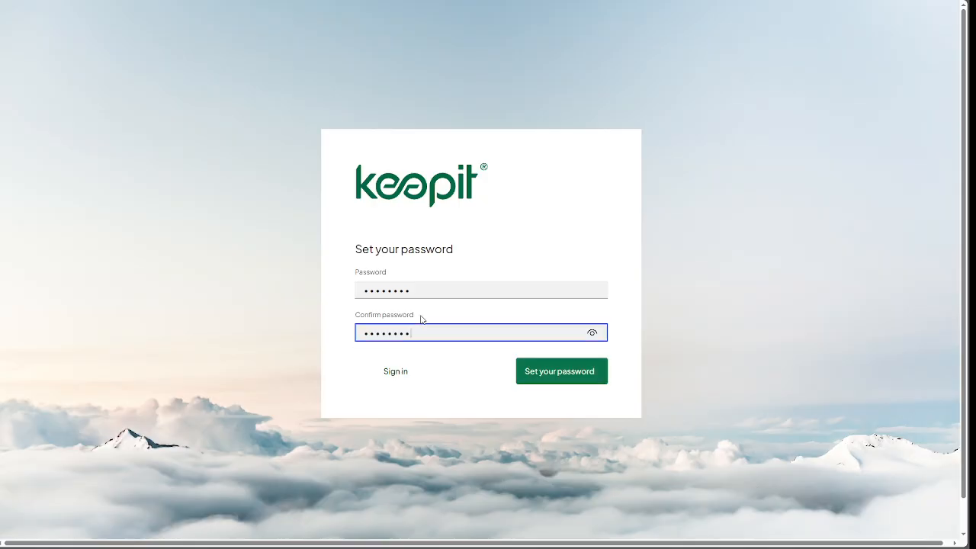
{"action": "left_click", "coordinate": [559, 374]}
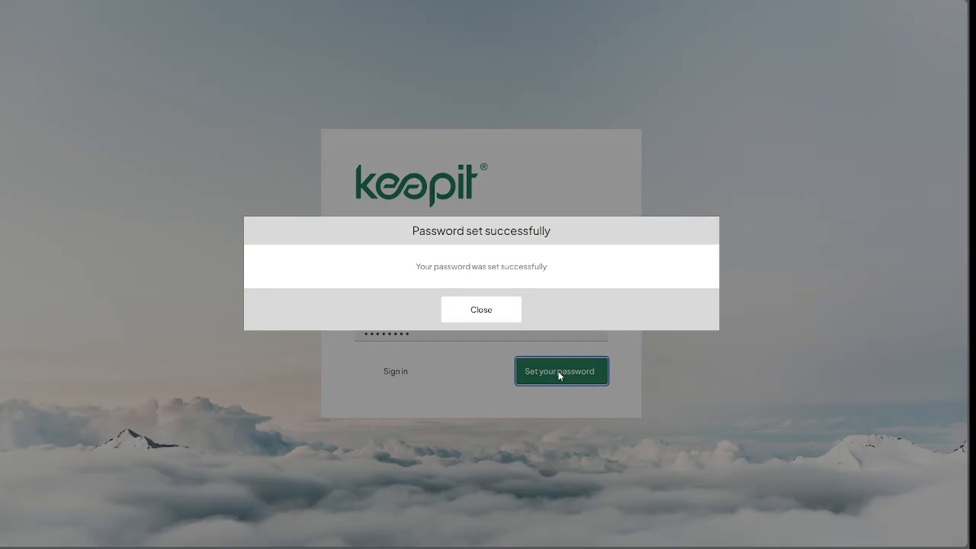
{"action": "left_click", "coordinate": [486, 310]}
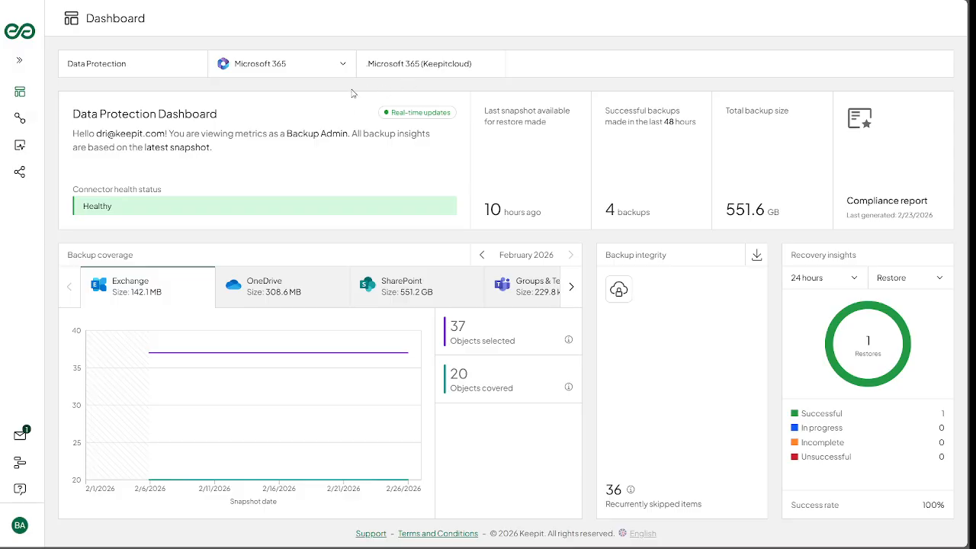
Compare the connector types available on the Backup Admin's dashboard with those on the Master Admin's dashboard.
{"action": "left_click", "coordinate": [344, 67]}
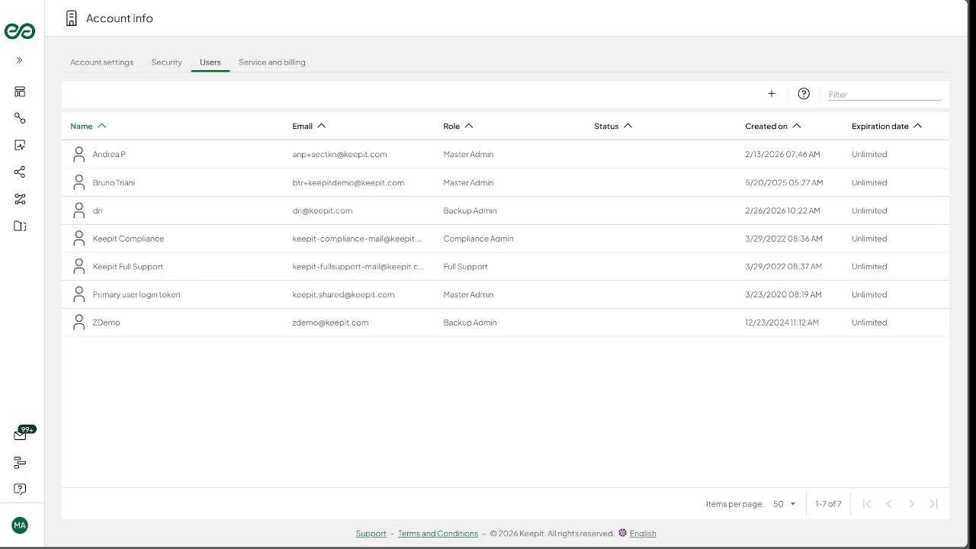
{"action": "left_click", "coordinate": [20, 118]}
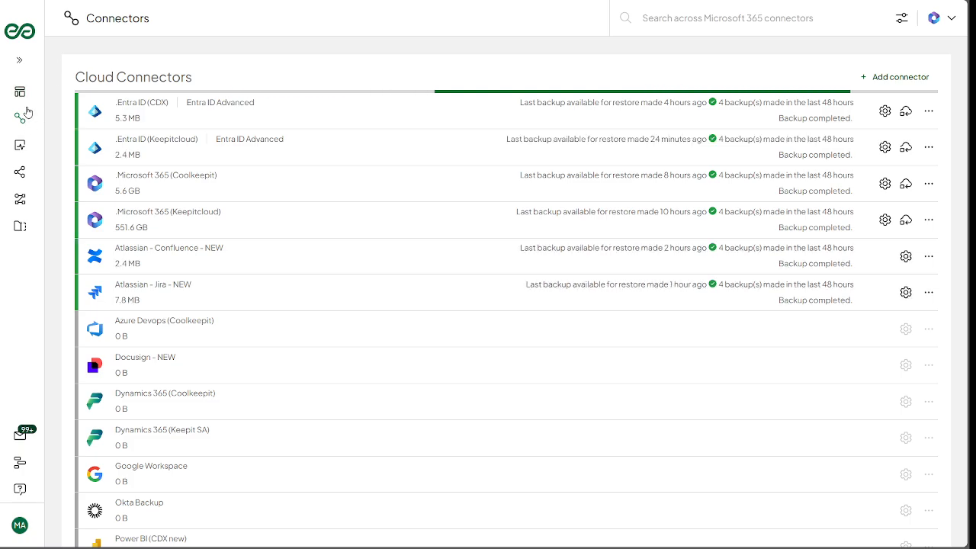
{"action": "left_click", "coordinate": [22, 93]}
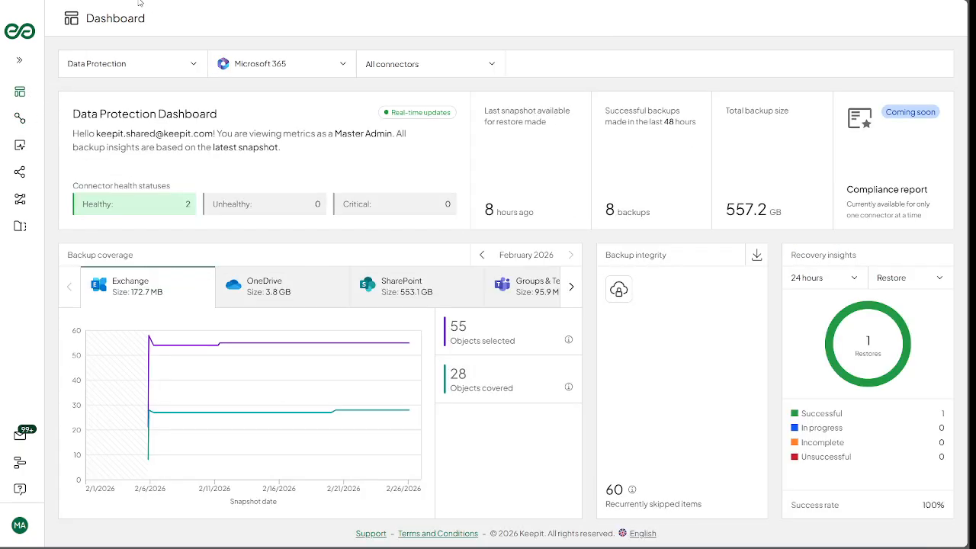
{"action": "left_click", "coordinate": [341, 65]}
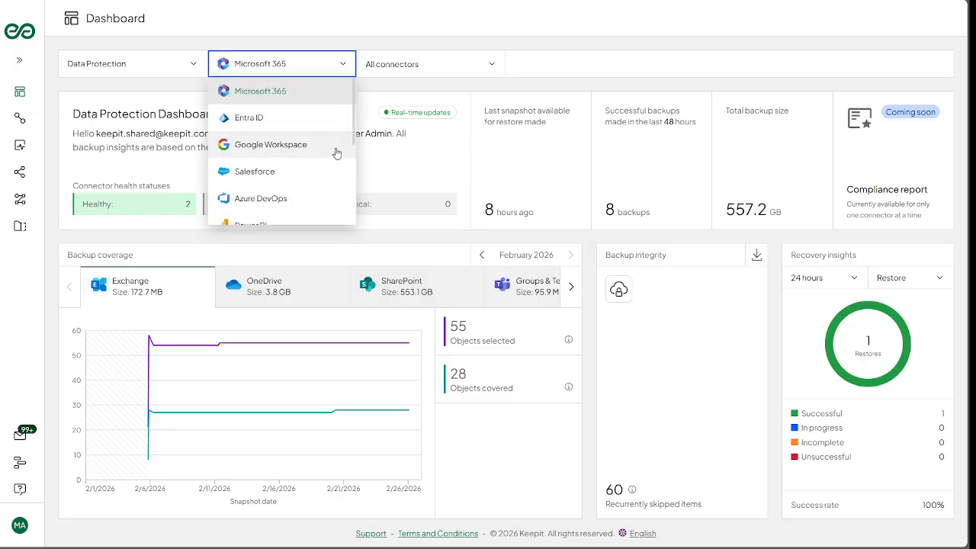
{"action": "scroll", "coordinate": [335, 167], "scroll_direction": "down", "scroll_amount": 2}
{"action": "scroll", "coordinate": [335, 188], "scroll_direction": "down", "scroll_amount": 1}
{"action": "scroll", "coordinate": [335, 188], "scroll_direction": "up", "scroll_amount": 4}
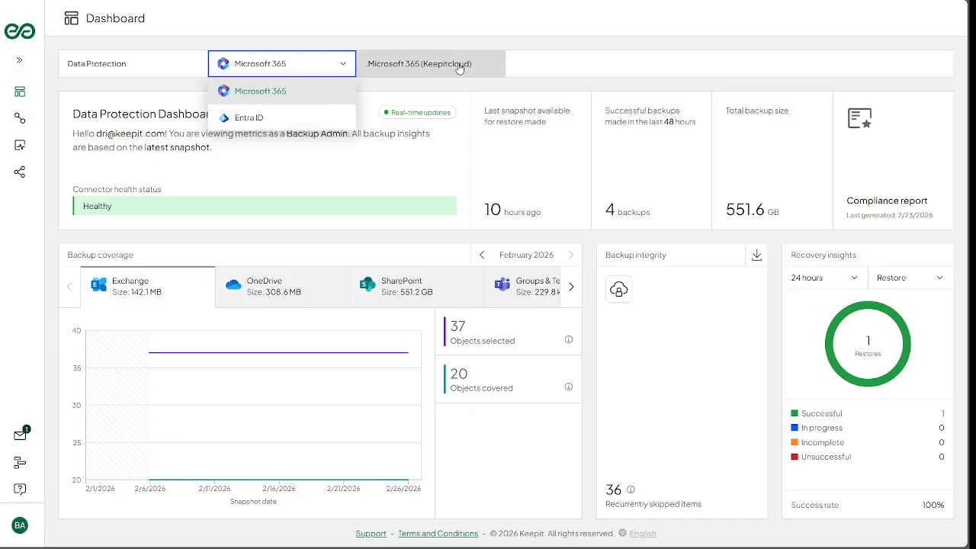
{"action": "left_click", "coordinate": [471, 37]}
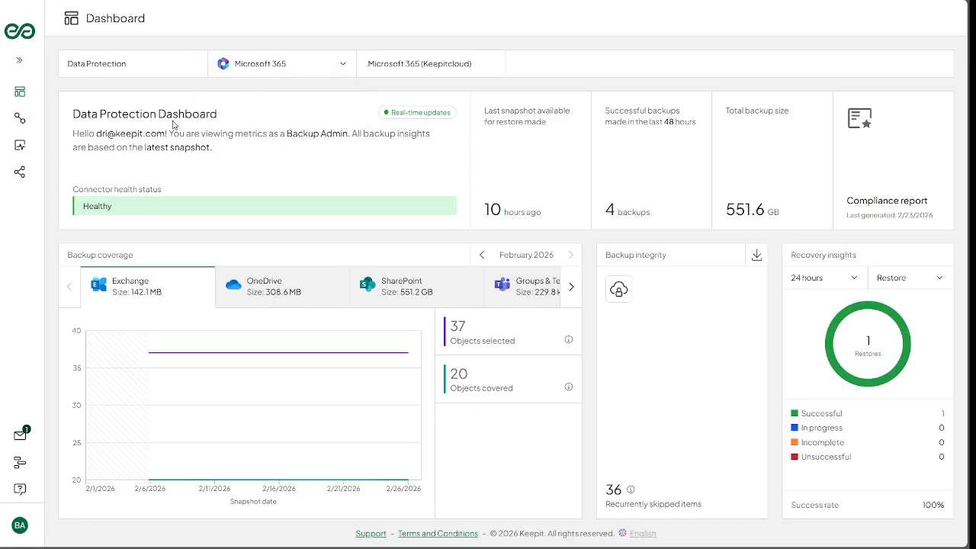
Open the message settings in the Backup Admin's user info and turn on Receive account messages.
{"action": "left_click", "coordinate": [21, 530]}
{"action": "left_click", "coordinate": [59, 496]}
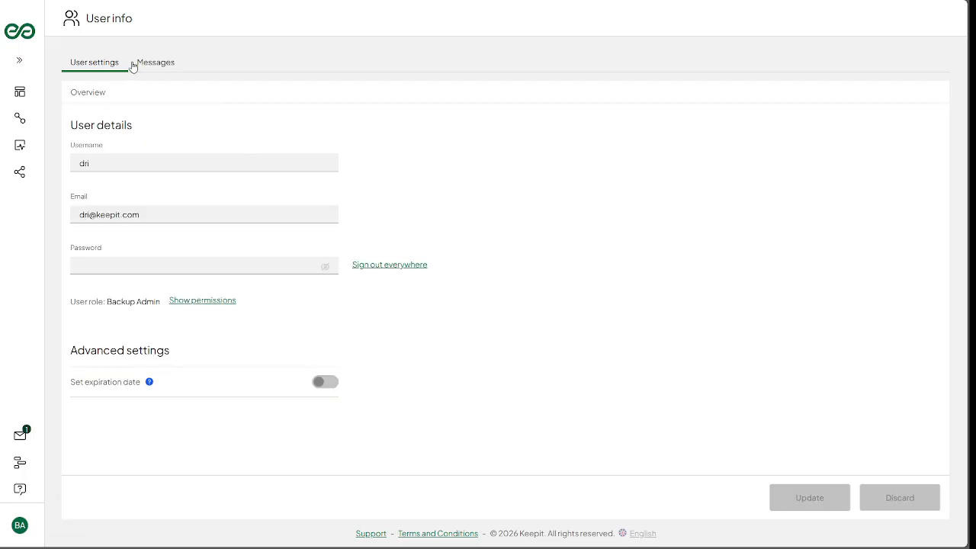
{"action": "left_click", "coordinate": [157, 63]}
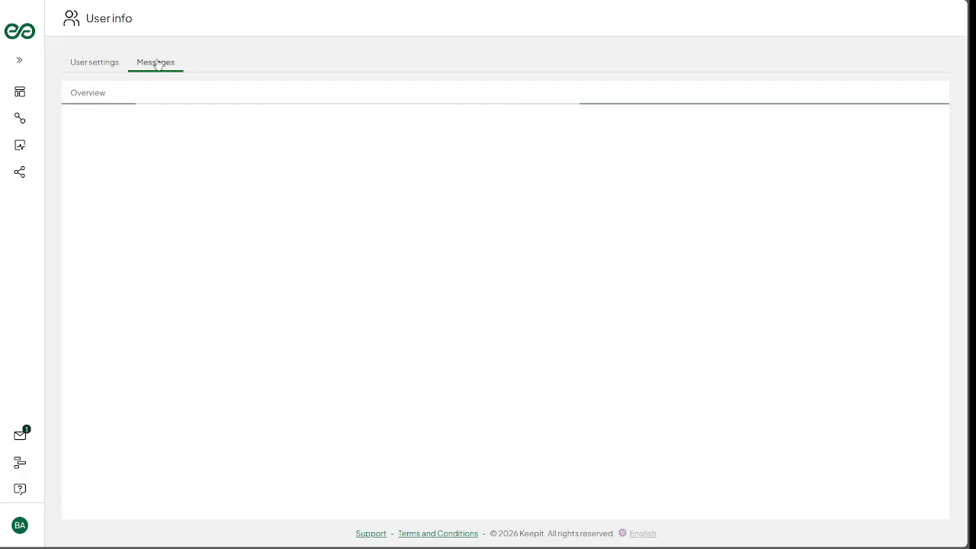
{"action": "left_click", "coordinate": [81, 174]}
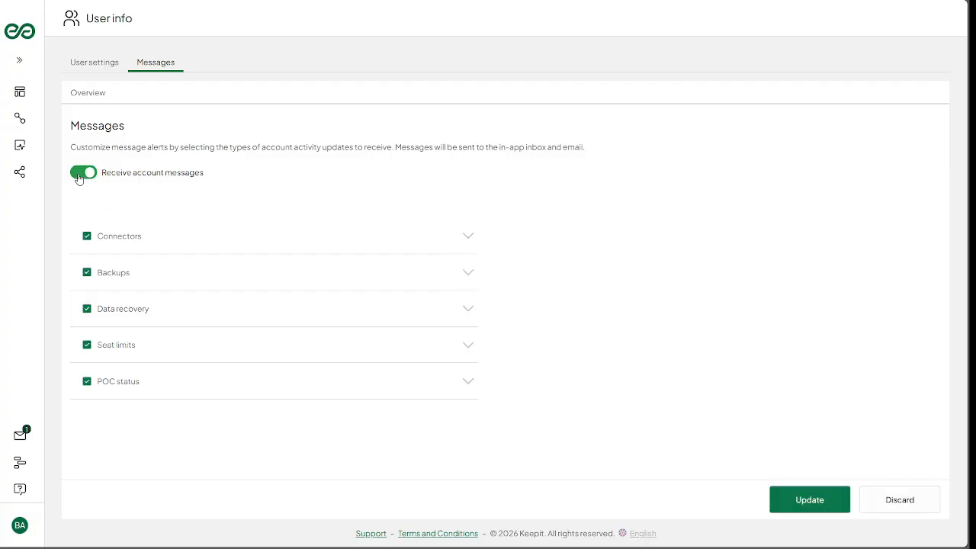
Disable all Connectors message alerts and the First backup complete alert under Backups.
{"action": "left_click", "coordinate": [472, 238]}
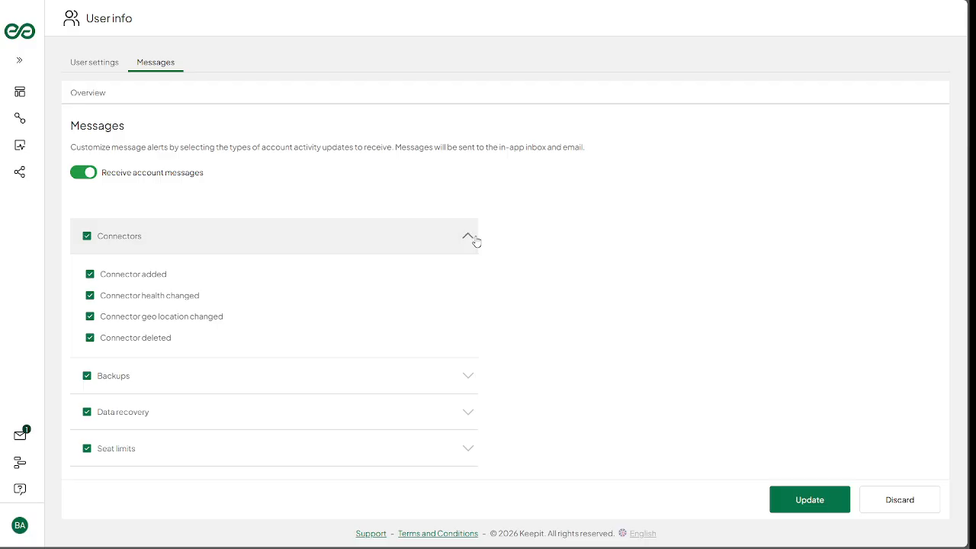
{"action": "left_click", "coordinate": [85, 237]}
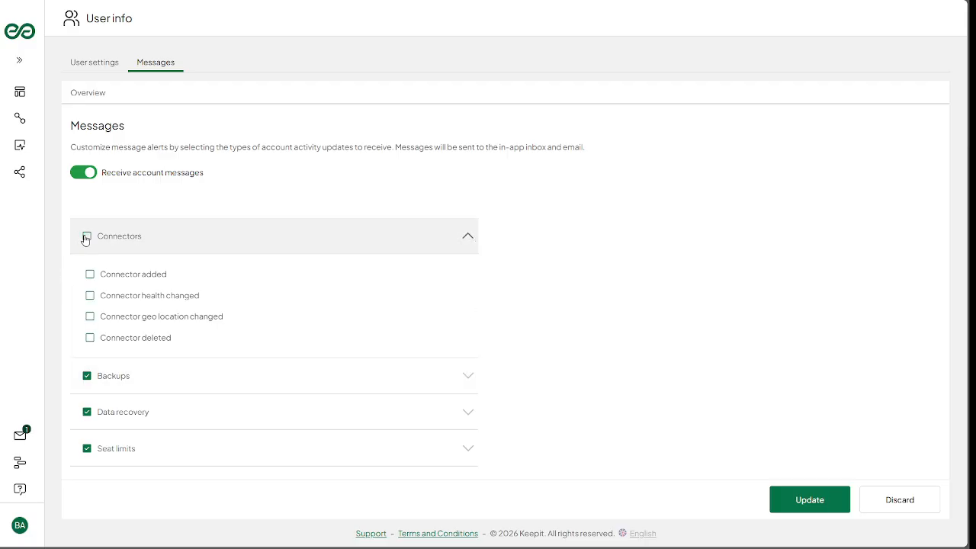
{"action": "left_click", "coordinate": [469, 376]}
{"action": "scroll", "coordinate": [222, 407], "scroll_direction": "down", "scroll_amount": 1}
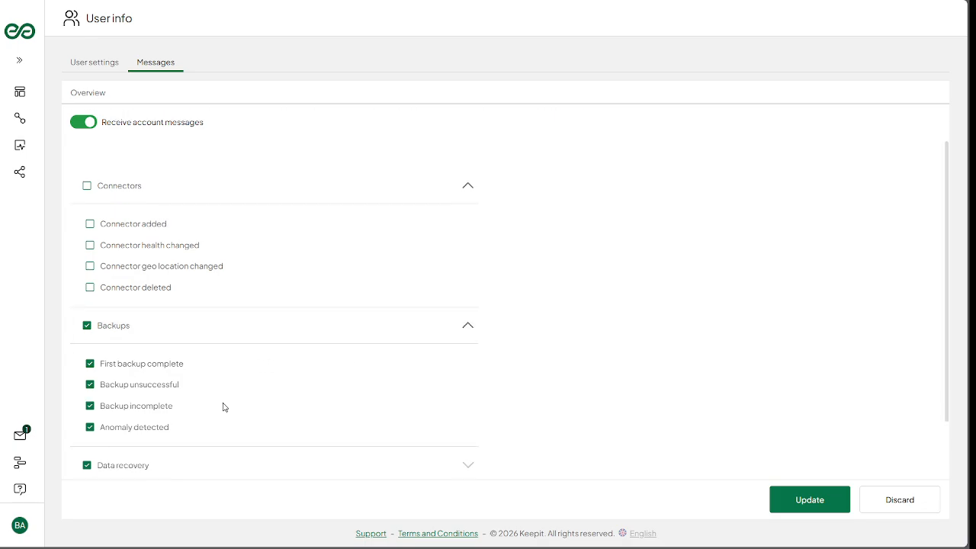
{"action": "left_click", "coordinate": [90, 363]}
Disable the Data recovery, Seat limits and POC status alerts, and save the message settings.
{"action": "scroll", "coordinate": [386, 396], "scroll_direction": "down", "scroll_amount": 2}
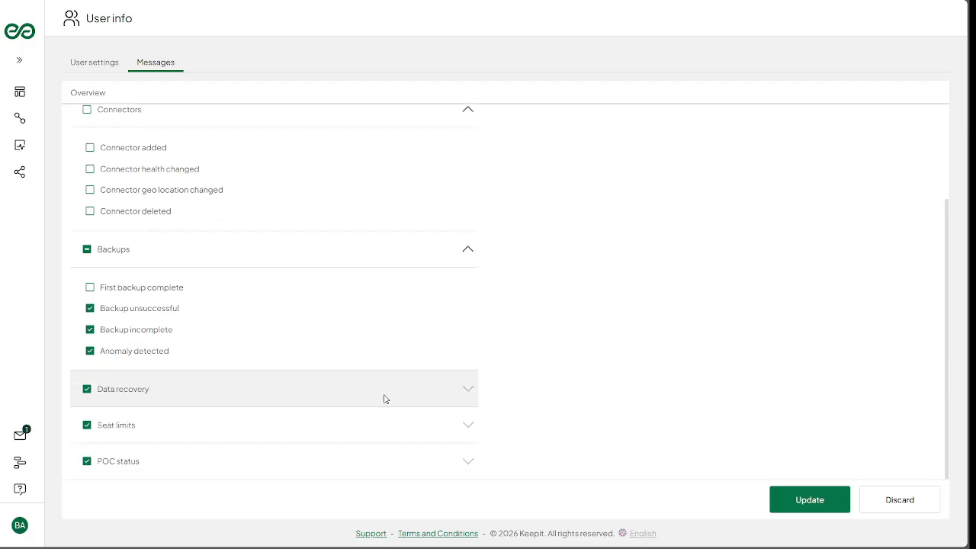
{"action": "left_click", "coordinate": [87, 390]}
{"action": "left_click", "coordinate": [87, 427]}
{"action": "left_click", "coordinate": [87, 462]}
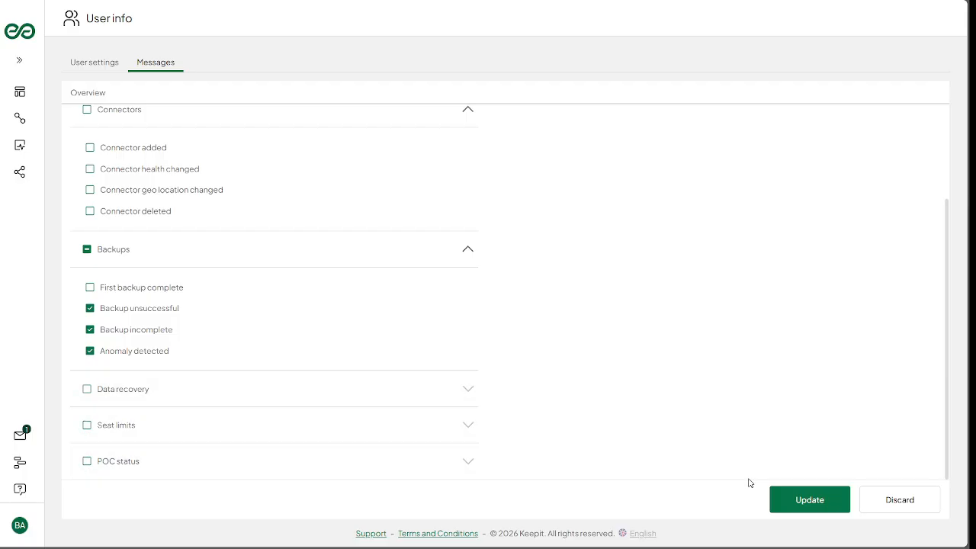
{"action": "left_click", "coordinate": [802, 501]}
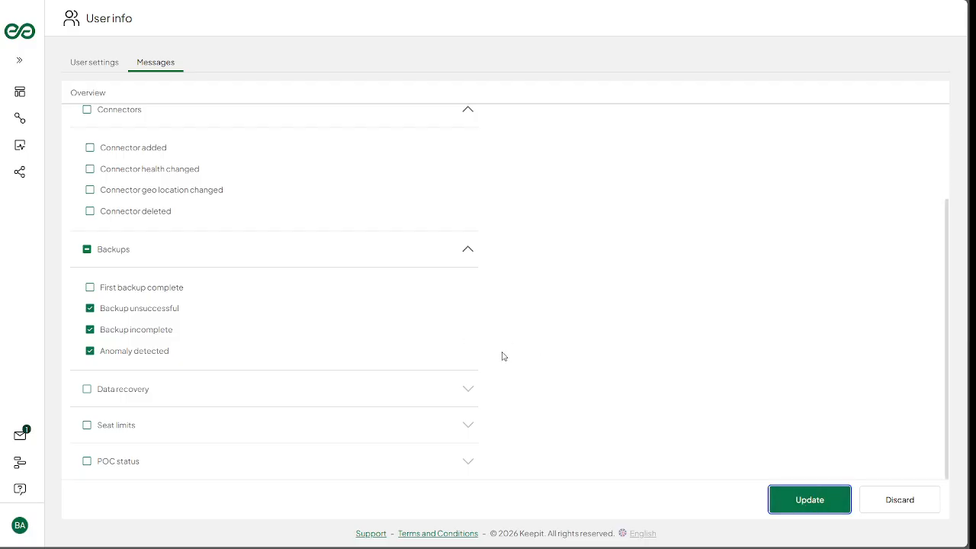